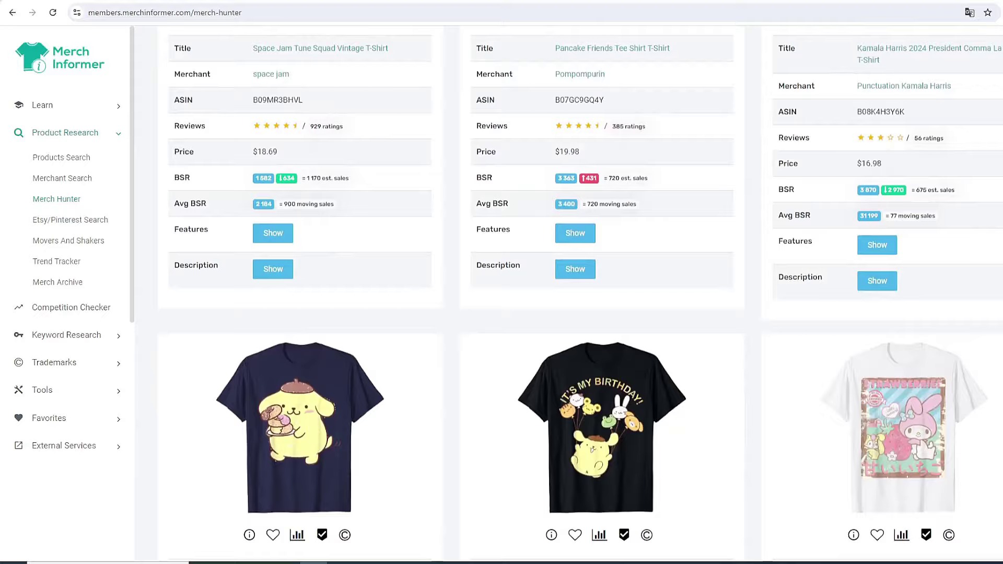
Step: Scroll through the Merch Hunter T-shirt cards, comparing BSR, estimated sales, prices and review counts
{"action": "scroll", "coordinate": [569, 293], "scroll_direction": "down", "scroll_amount": 1}
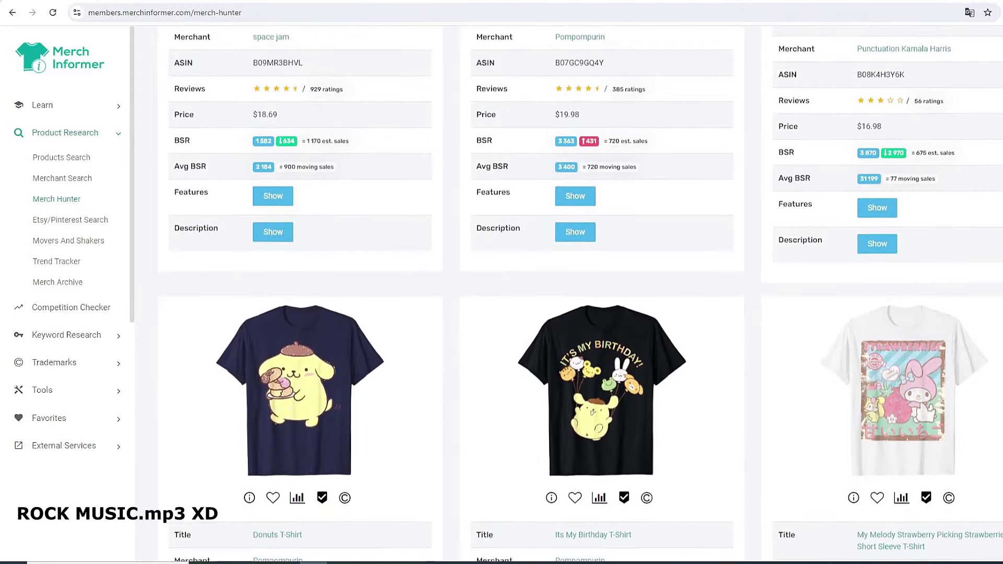
{"action": "scroll", "coordinate": [569, 292], "scroll_direction": "down", "scroll_amount": 2}
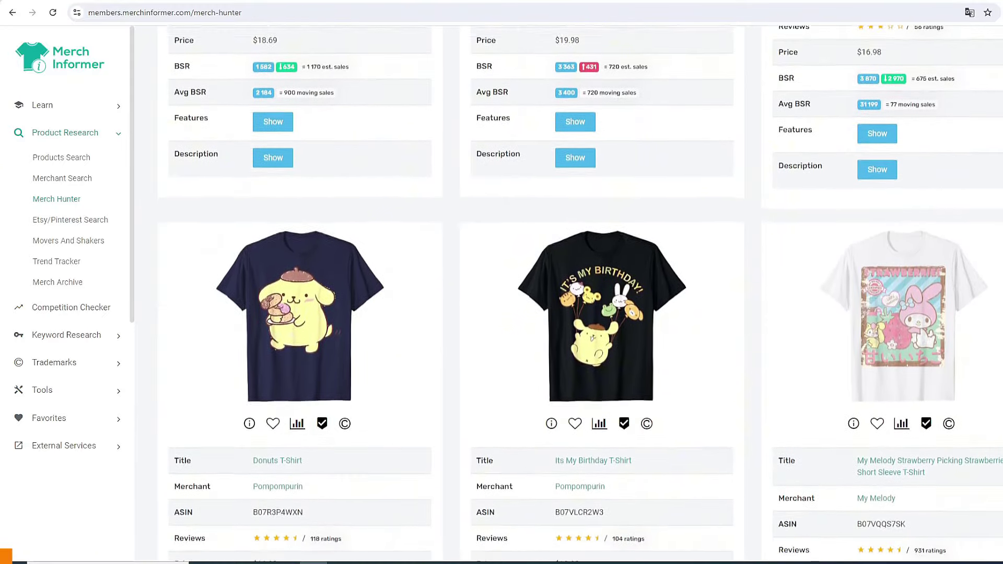
{"action": "scroll", "coordinate": [569, 293], "scroll_direction": "down", "scroll_amount": 2}
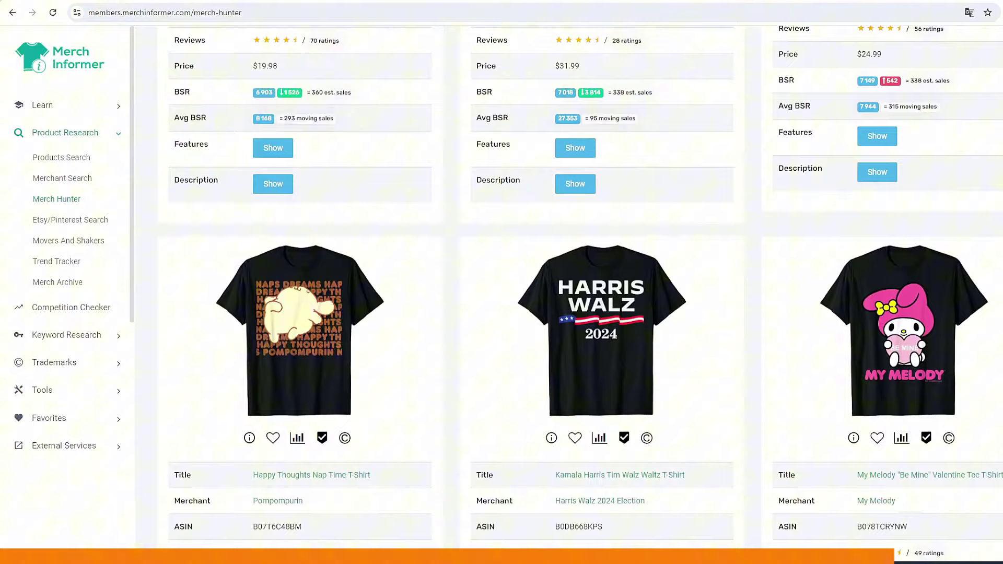
{"action": "scroll", "coordinate": [574, 288], "scroll_direction": "down", "scroll_amount": 1}
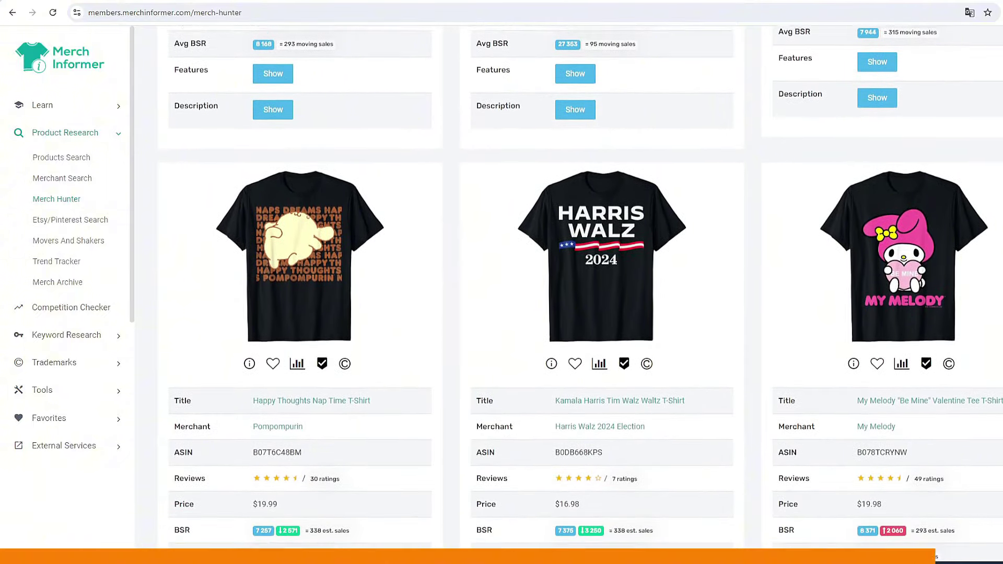
{"action": "scroll", "coordinate": [574, 287], "scroll_direction": "down", "scroll_amount": 2}
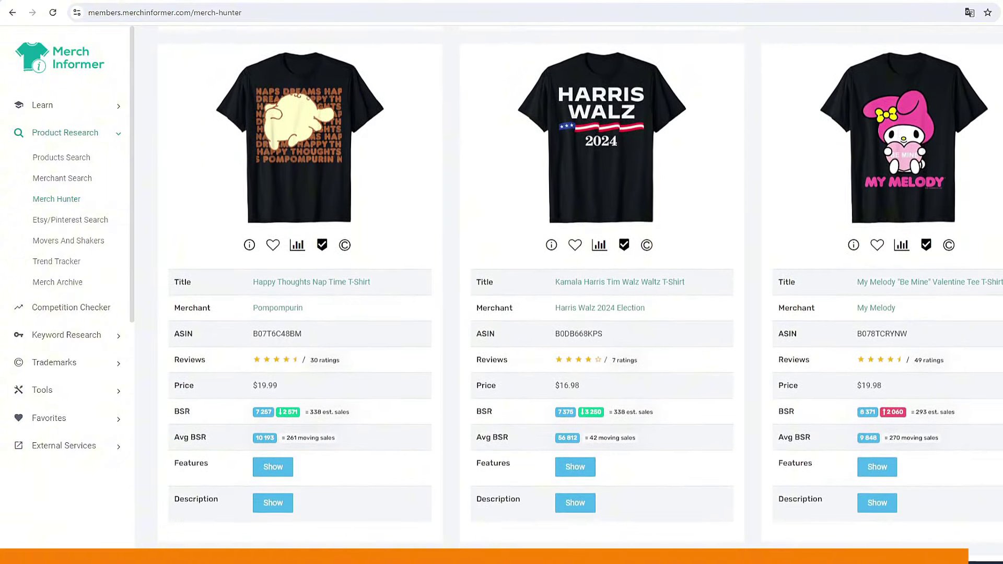
{"action": "scroll", "coordinate": [575, 288], "scroll_direction": "down", "scroll_amount": 1}
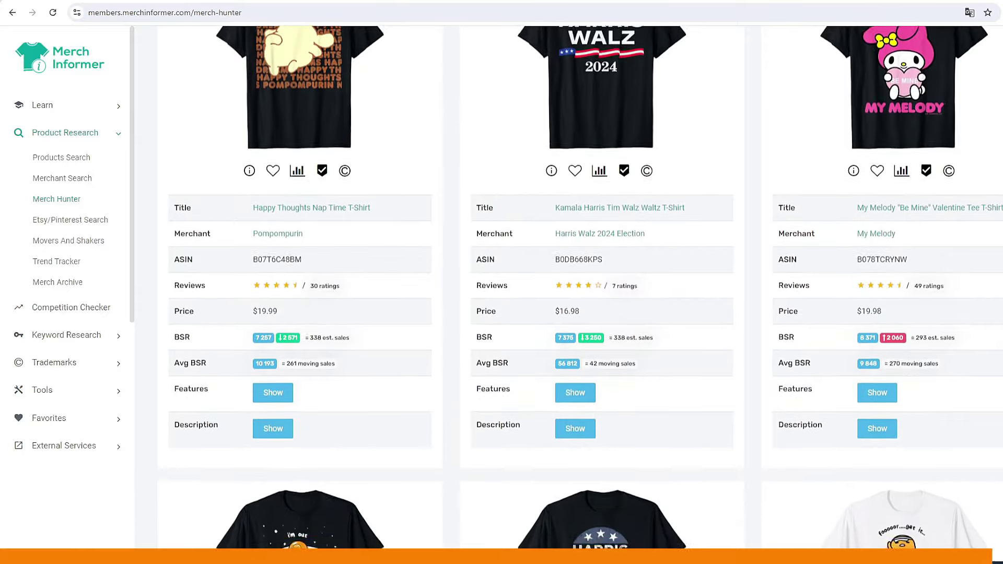
{"action": "scroll", "coordinate": [574, 287], "scroll_direction": "down", "scroll_amount": 1}
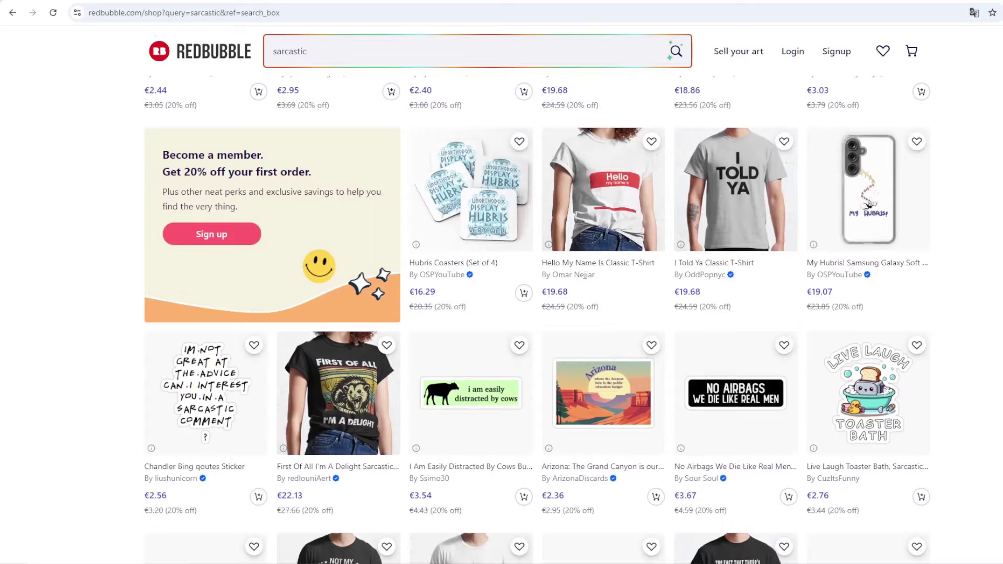
Step: Scroll down the Redbubble 'sarcastic' results to reach the seller's Cat Stickers shop
{"action": "scroll", "coordinate": [574, 287], "scroll_direction": "down", "scroll_amount": 1}
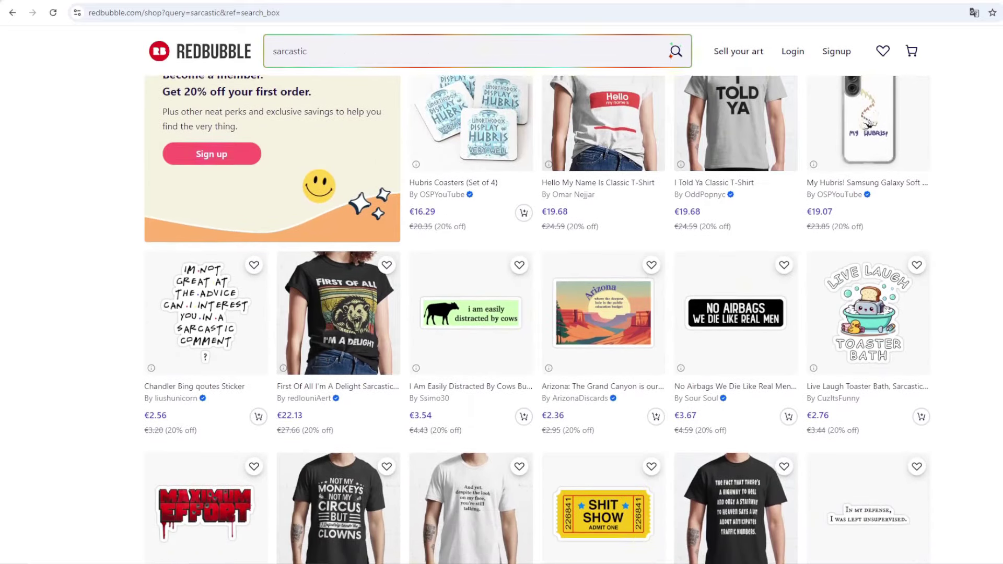
{"action": "scroll", "coordinate": [537, 313], "scroll_direction": "down", "scroll_amount": 1}
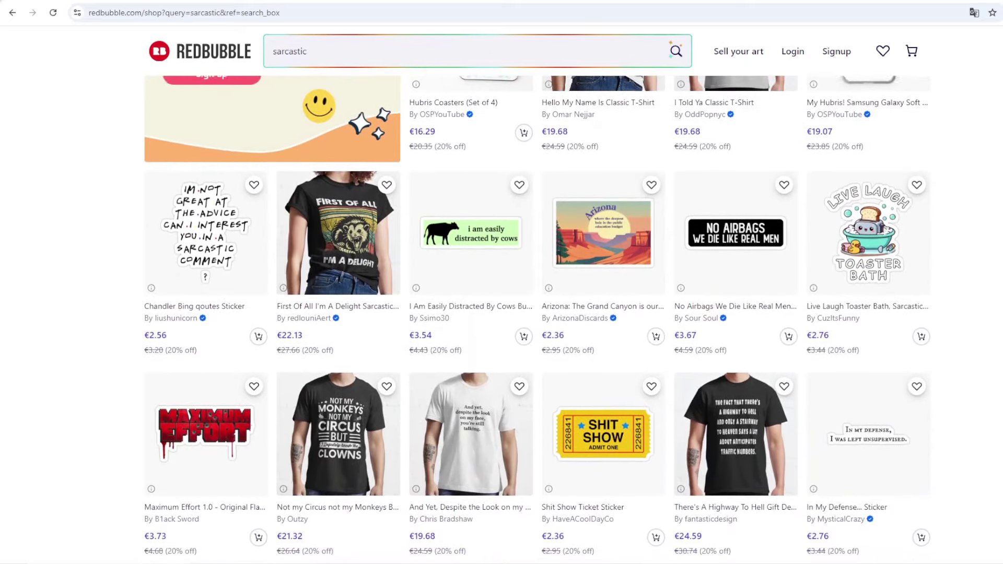
{"action": "scroll", "coordinate": [537, 314], "scroll_direction": "down", "scroll_amount": 2}
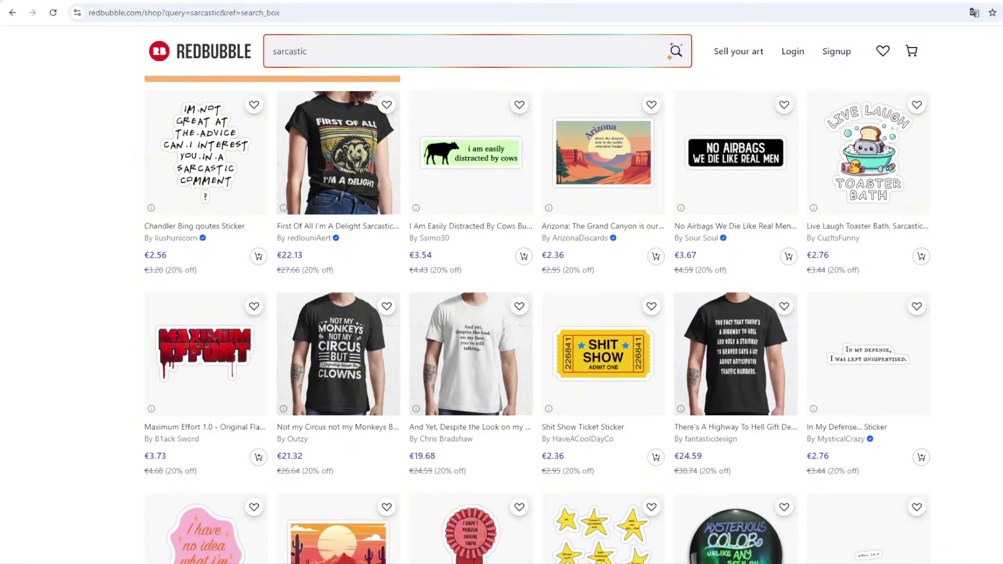
{"action": "scroll", "coordinate": [537, 313], "scroll_direction": "down", "scroll_amount": 2}
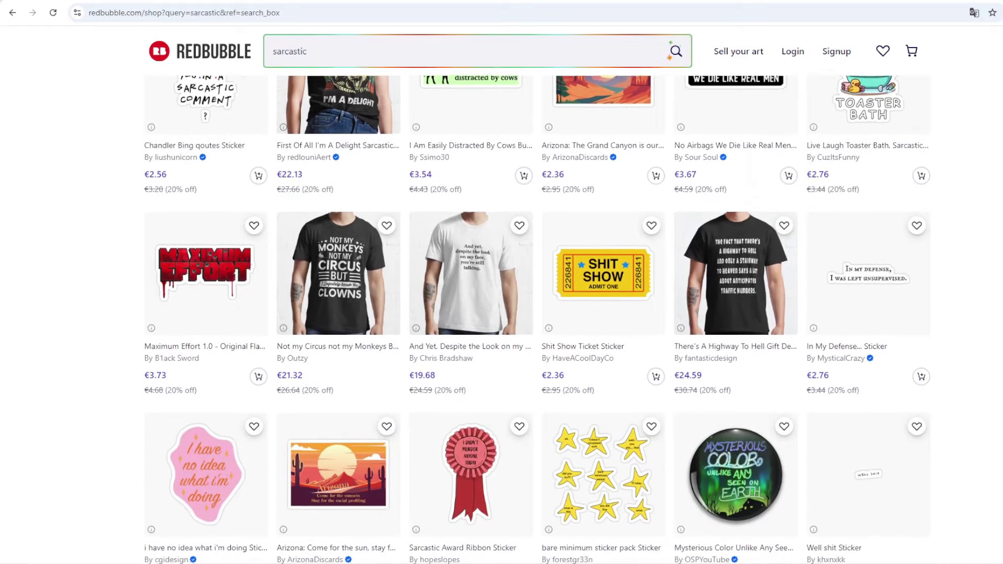
{"action": "scroll", "coordinate": [537, 313], "scroll_direction": "down", "scroll_amount": 2}
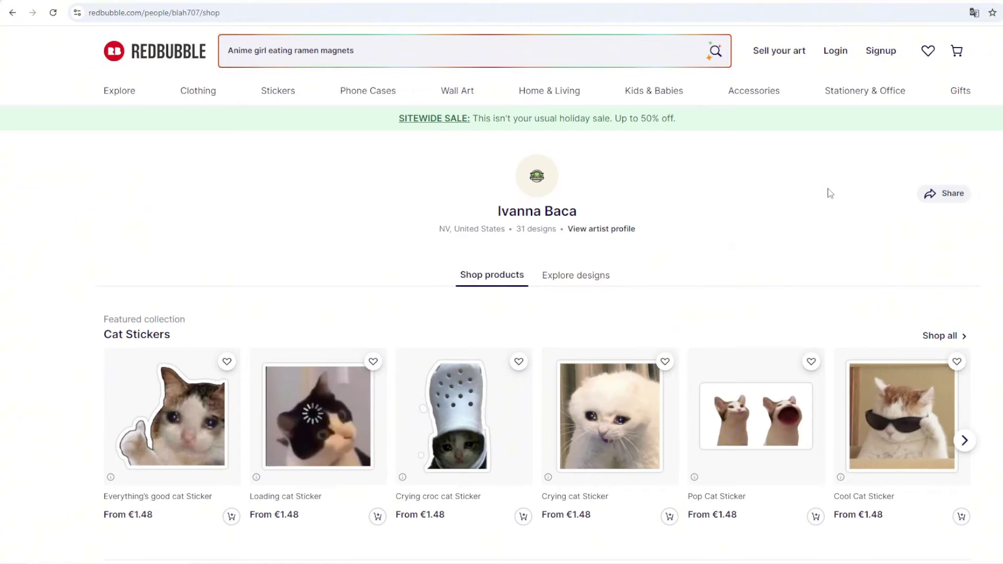
{"action": "scroll", "coordinate": [817, 198], "scroll_direction": "down", "scroll_amount": 1}
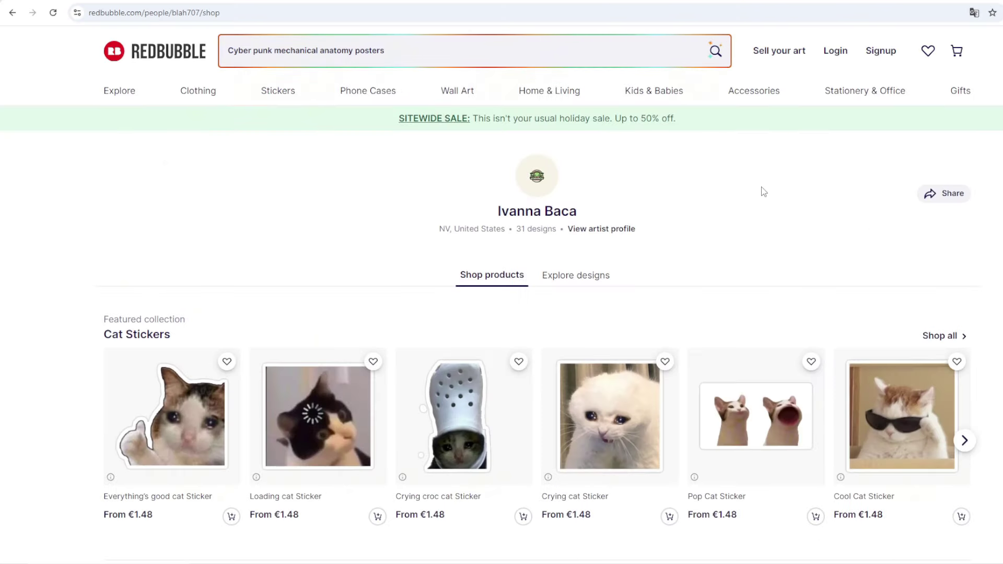
{"action": "scroll", "coordinate": [764, 192], "scroll_direction": "down", "scroll_amount": 1}
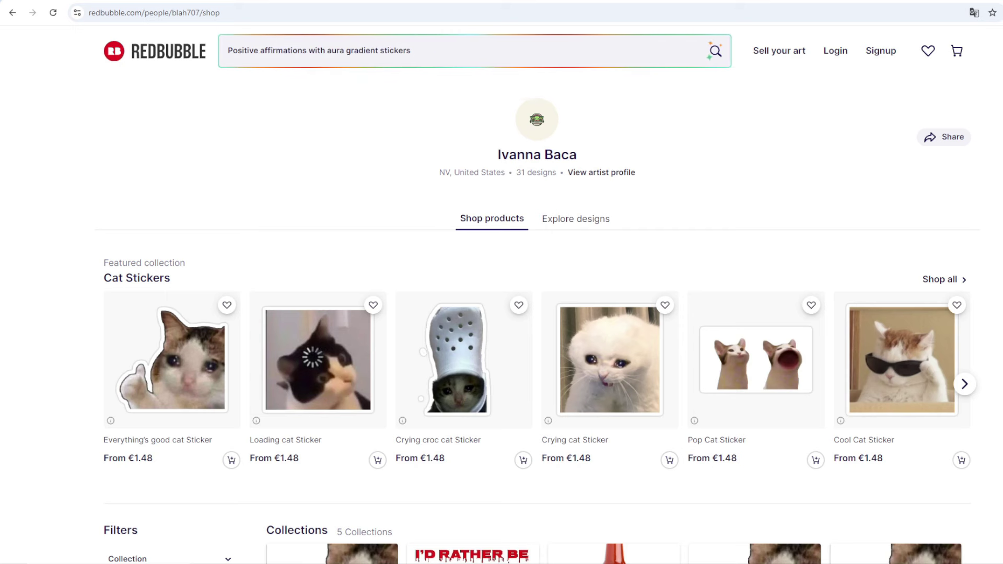
{"action": "scroll", "coordinate": [728, 258], "scroll_direction": "up", "scroll_amount": 1}
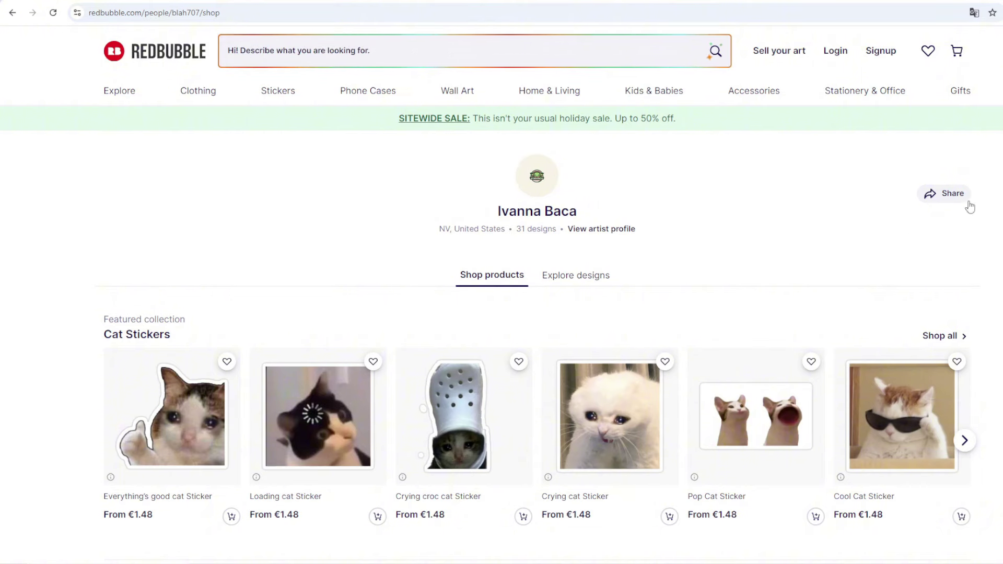
{"action": "scroll", "coordinate": [969, 207], "scroll_direction": "down", "scroll_amount": 2}
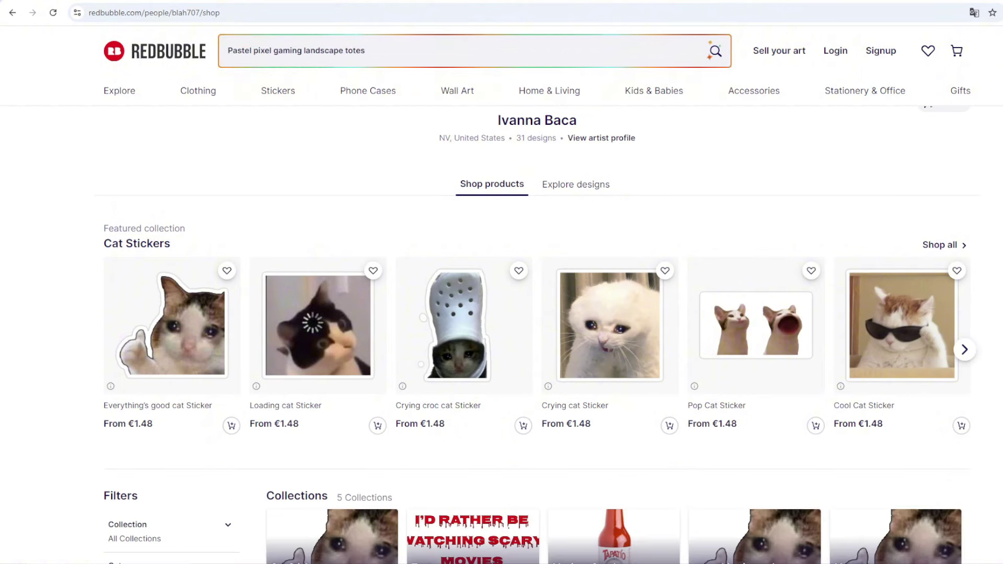
{"action": "scroll", "coordinate": [999, 183], "scroll_direction": "down", "scroll_amount": 15}
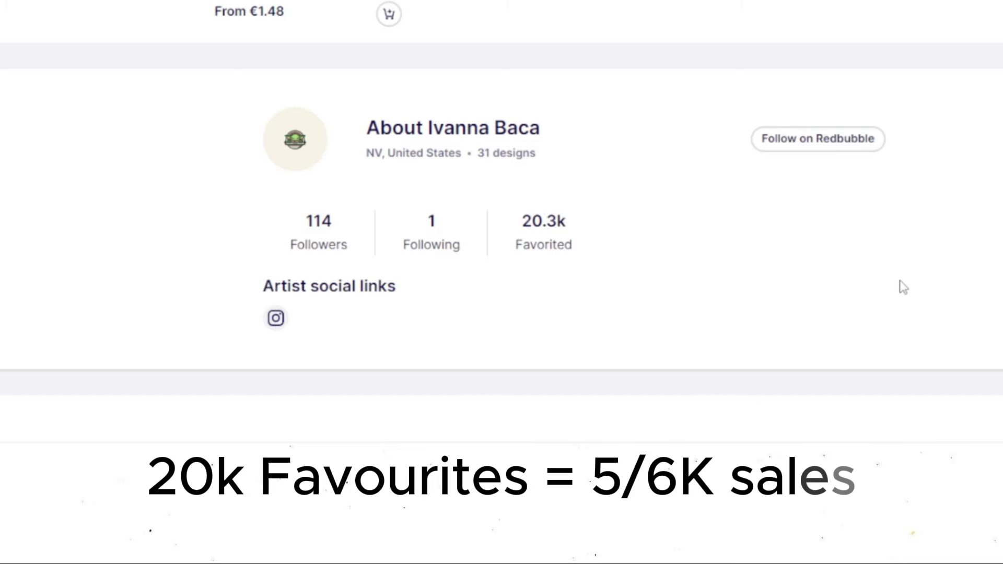
{"action": "scroll", "coordinate": [887, 371], "scroll_direction": "up", "scroll_amount": 4}
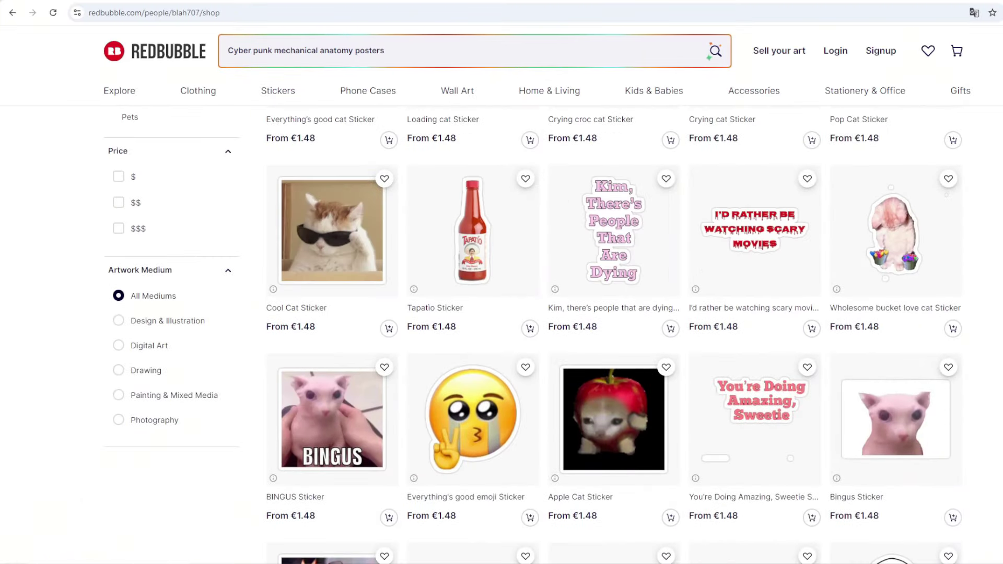
{"action": "scroll", "coordinate": [613, 334], "scroll_direction": "up", "scroll_amount": 3}
{"action": "scroll", "coordinate": [613, 334], "scroll_direction": "down", "scroll_amount": 6}
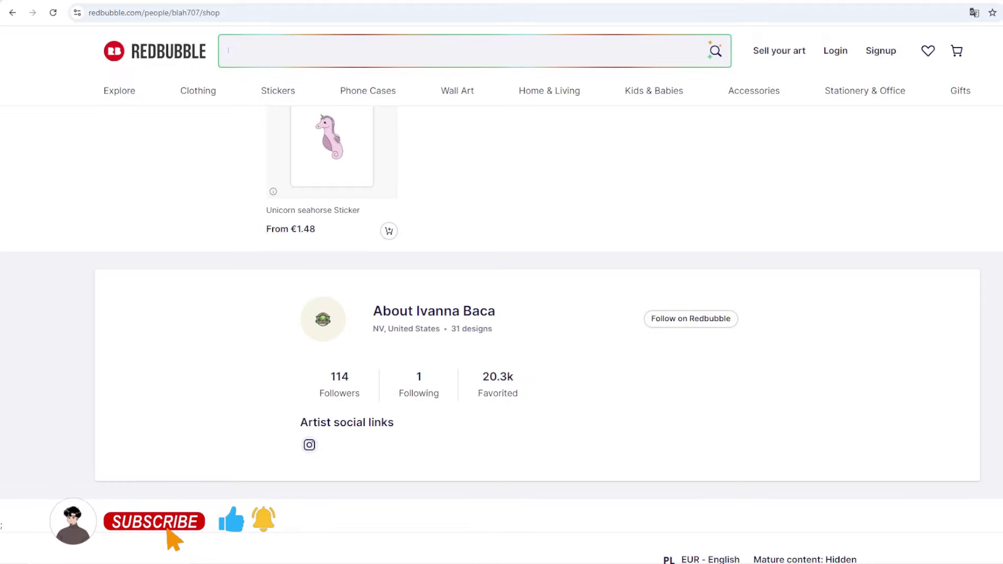
{"action": "scroll", "coordinate": [501, 314], "scroll_direction": "up", "scroll_amount": 1}
{"action": "scroll", "coordinate": [614, 334], "scroll_direction": "up", "scroll_amount": 15}
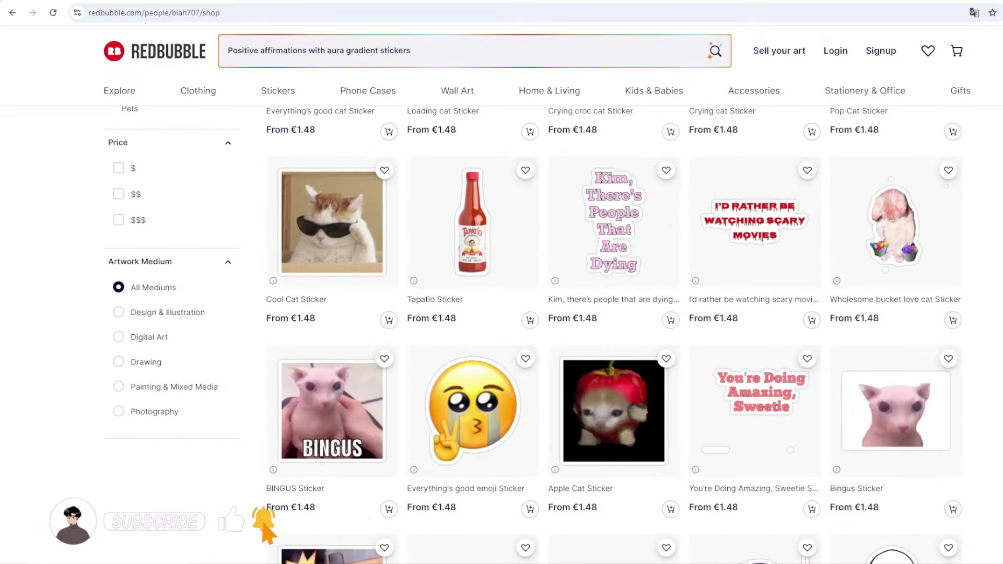
{"action": "scroll", "coordinate": [308, 525], "scroll_direction": "up", "scroll_amount": 3}
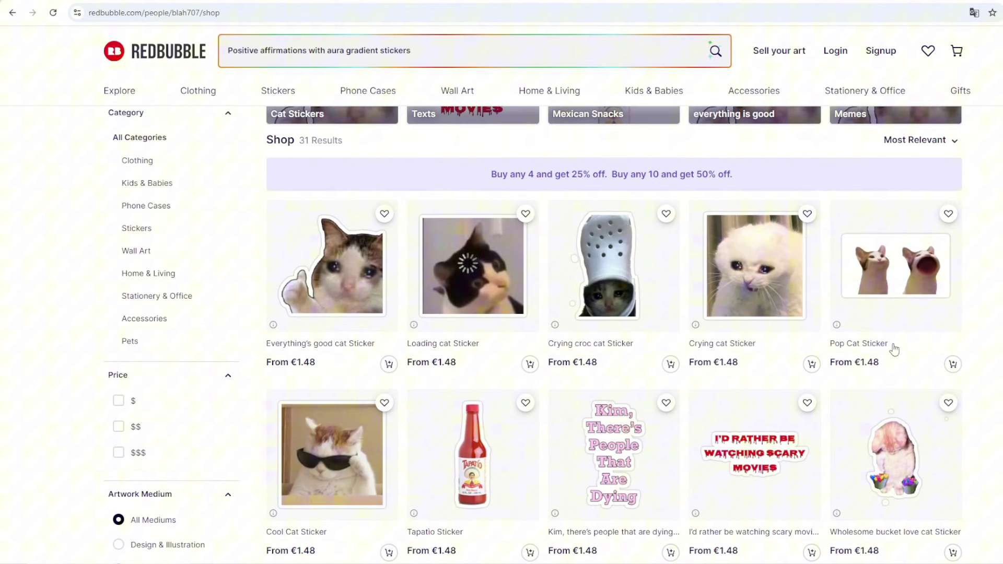
{"action": "scroll", "coordinate": [808, 240], "scroll_direction": "up", "scroll_amount": 6}
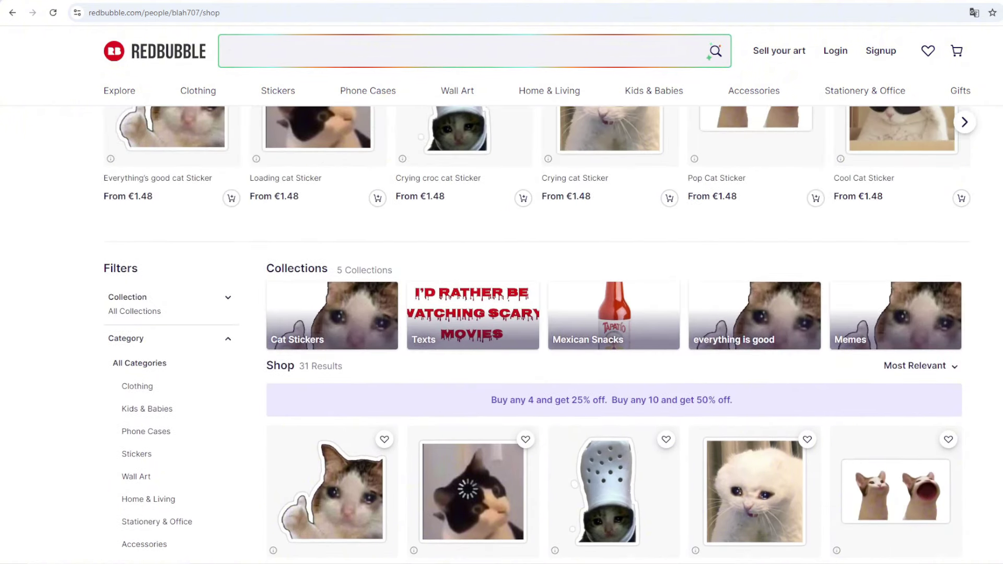
{"action": "scroll", "coordinate": [541, 334], "scroll_direction": "up", "scroll_amount": 1}
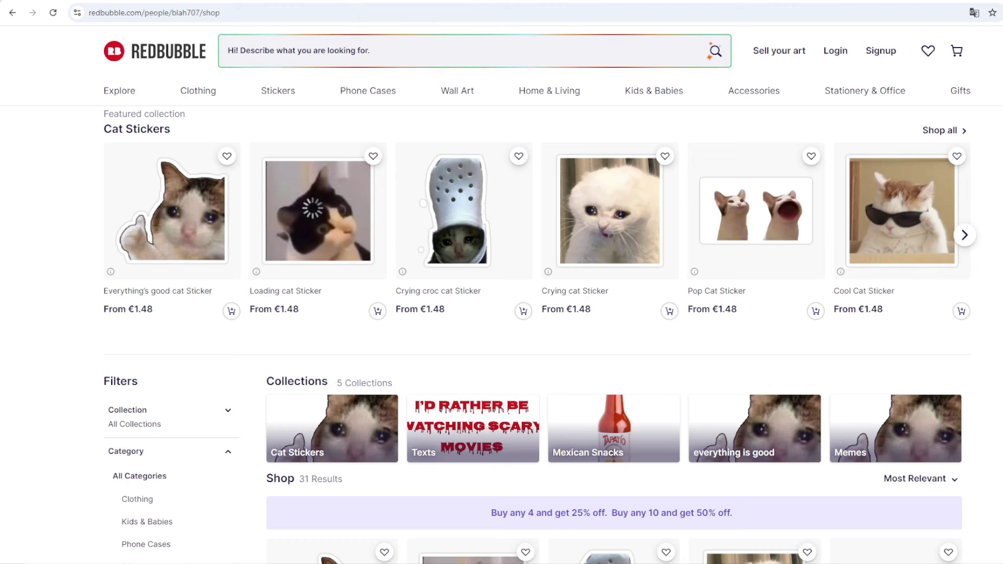
Step: Scroll through the cat sticker shop's listings once more to finish reviewing them
{"action": "scroll", "coordinate": [501, 320], "scroll_direction": "down", "scroll_amount": 4}
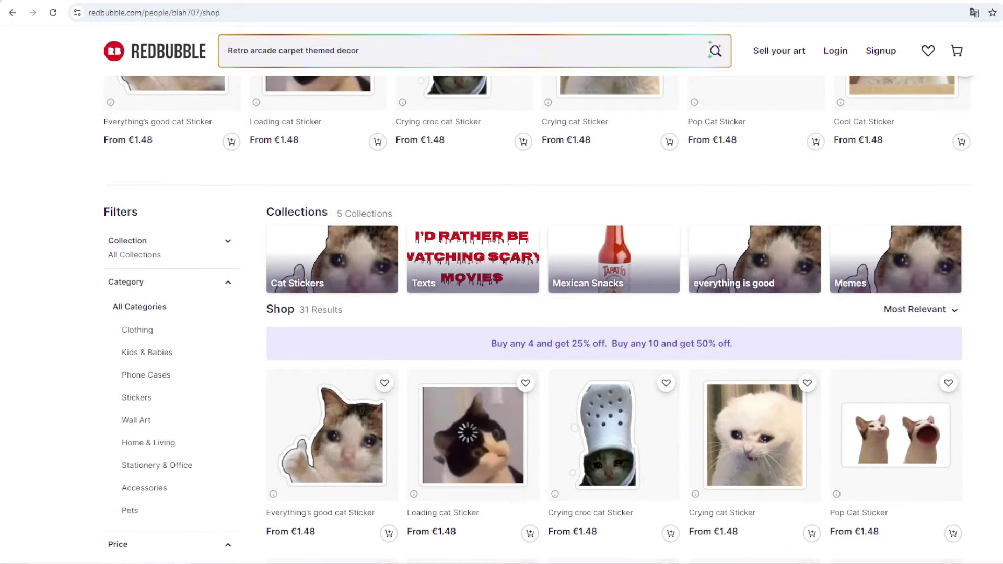
{"action": "scroll", "coordinate": [502, 320], "scroll_direction": "down", "scroll_amount": 2}
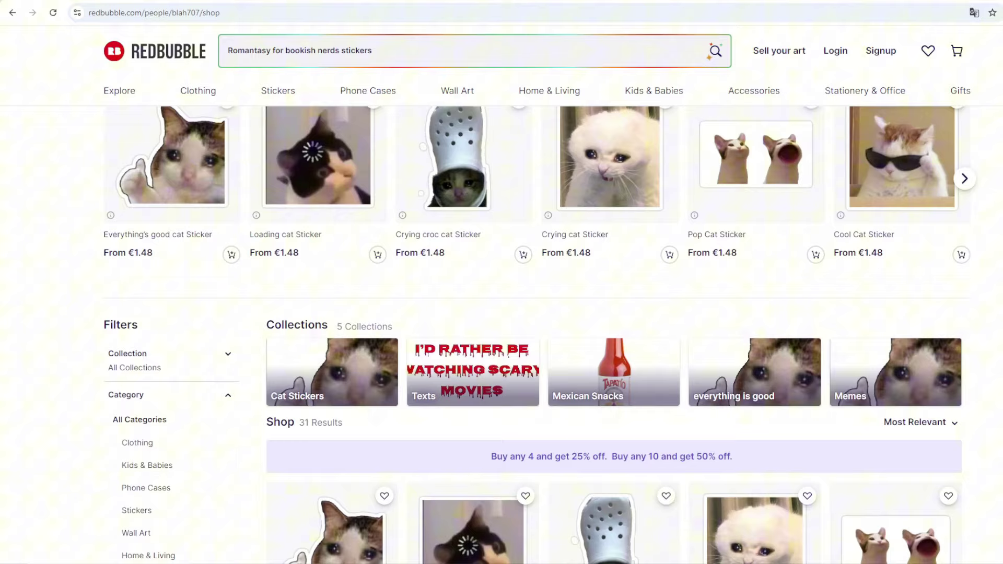
{"action": "scroll", "coordinate": [501, 313], "scroll_direction": "up", "scroll_amount": 1}
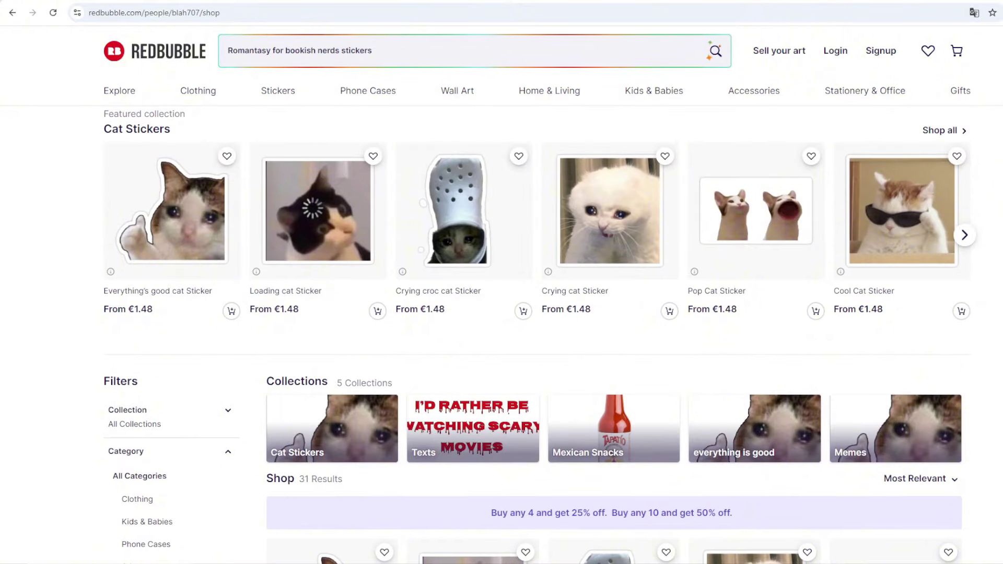
{"action": "scroll", "coordinate": [501, 314], "scroll_direction": "down", "scroll_amount": 6}
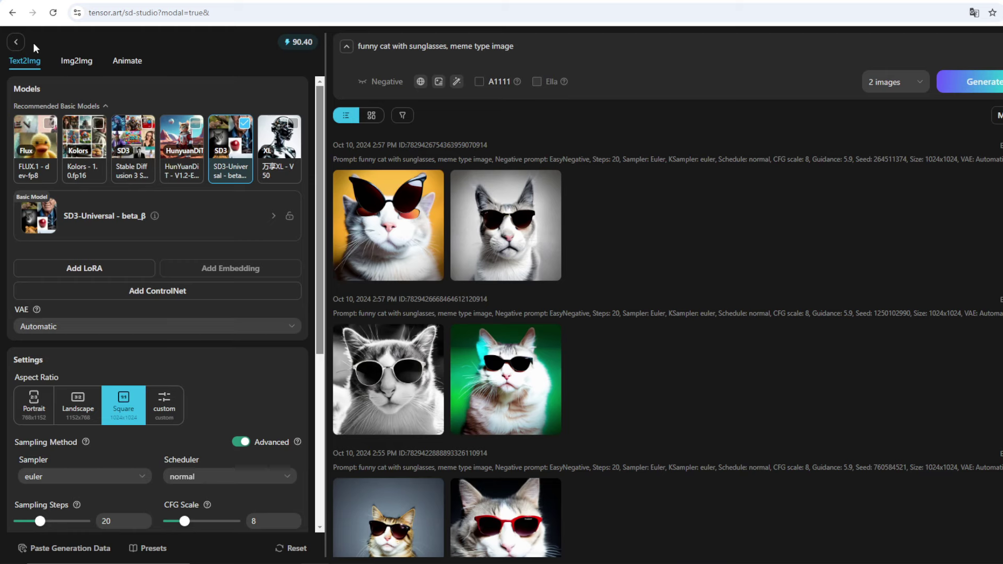
Step: Return to the Tensor.Art home page and reopen the SD image-creation studio via Create
{"action": "left_click", "coordinate": [16, 42]}
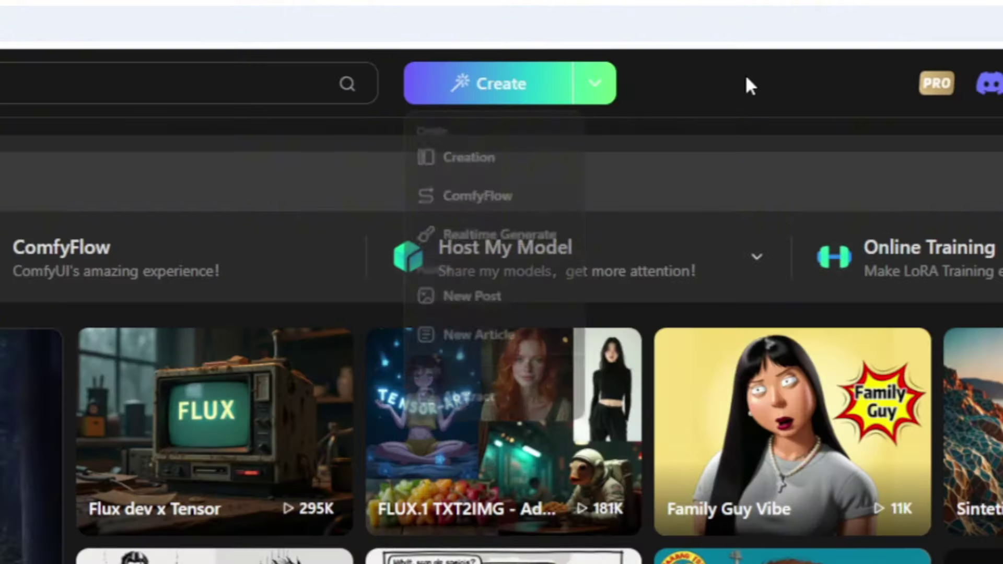
{"action": "left_click", "coordinate": [493, 93]}
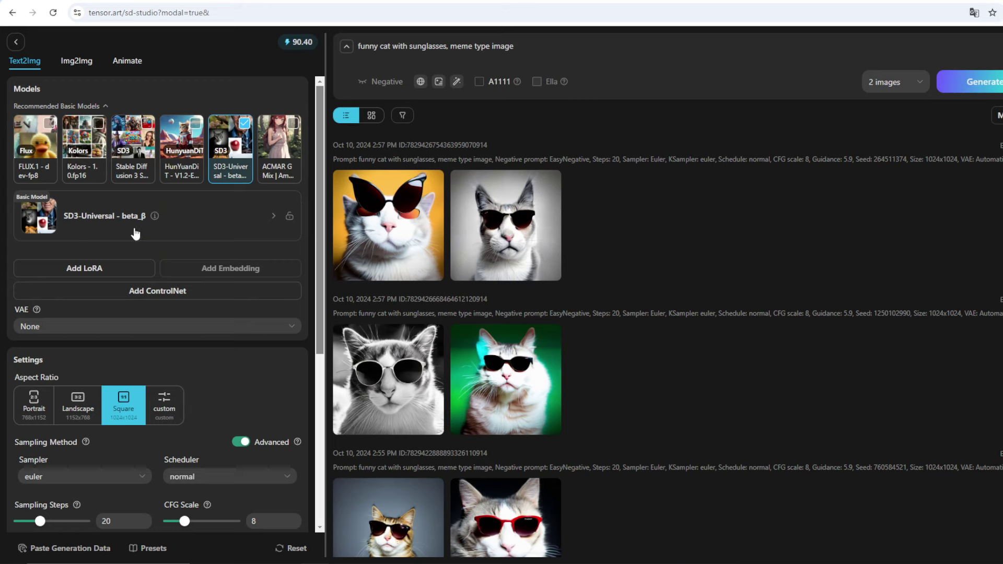
{"action": "scroll", "coordinate": [275, 178], "scroll_direction": "down", "scroll_amount": 3}
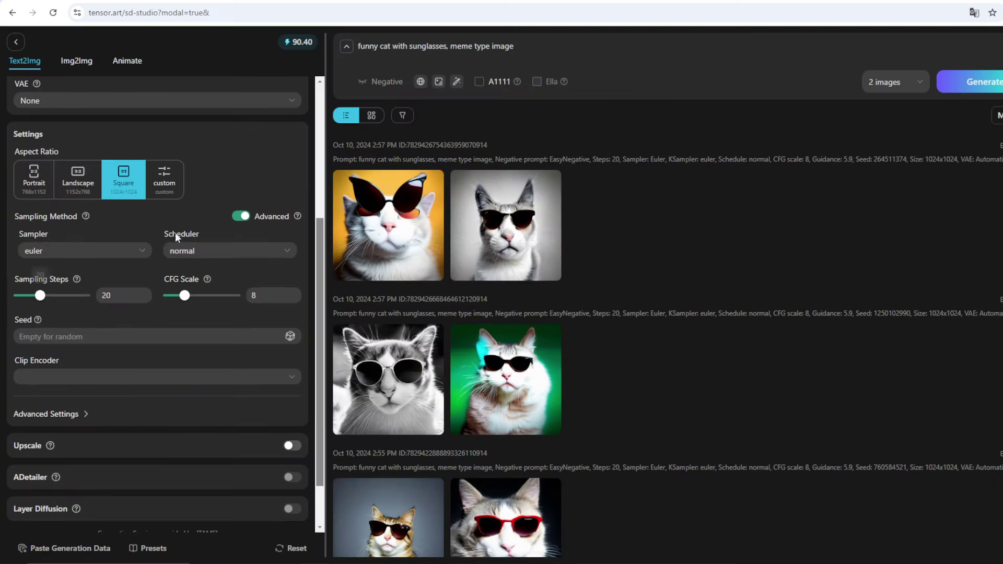
{"action": "left_click", "coordinate": [256, 483]}
{"action": "scroll", "coordinate": [184, 335], "scroll_direction": "up", "scroll_amount": 1}
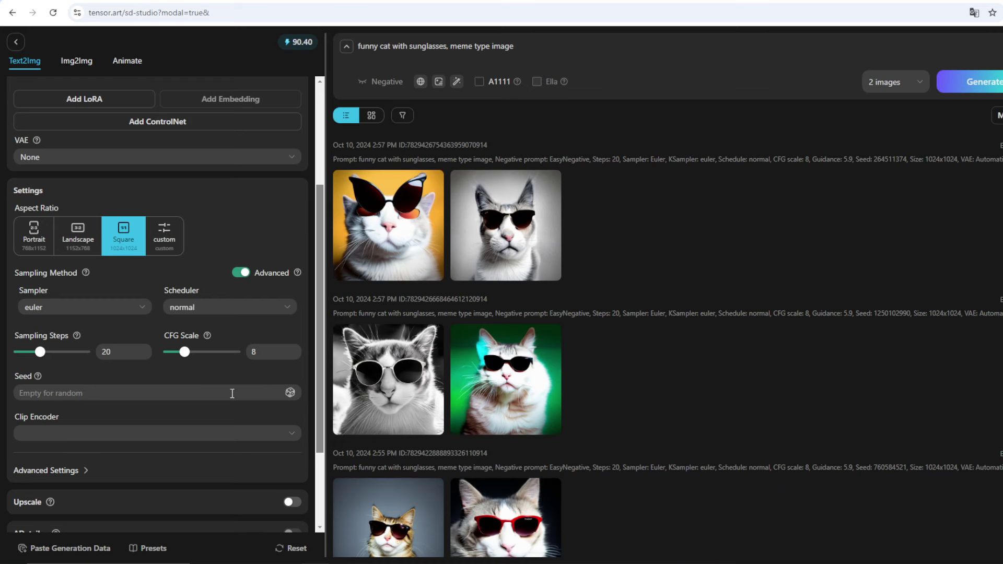
{"action": "scroll", "coordinate": [203, 314], "scroll_direction": "up", "scroll_amount": 3}
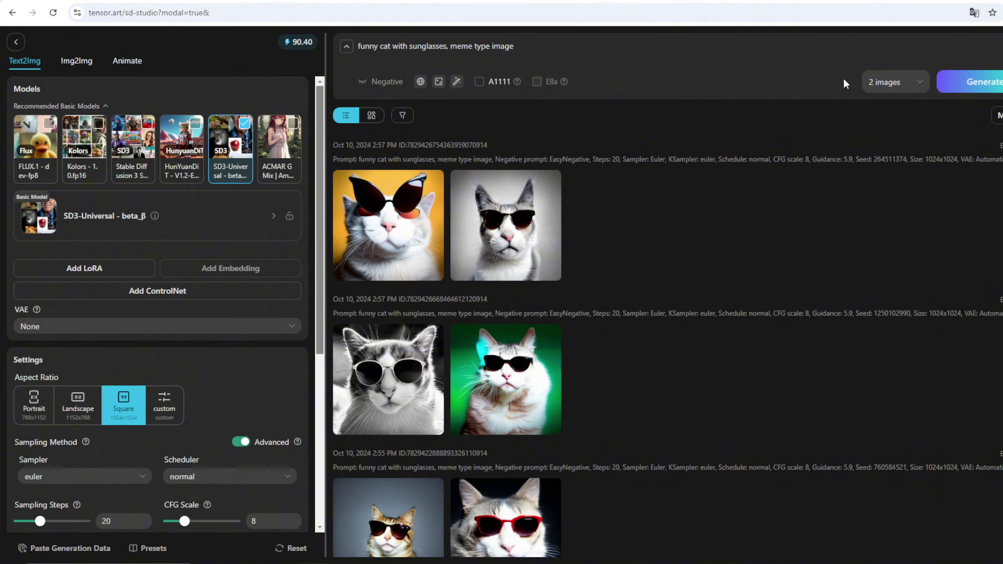
Step: Generate two new images from the 'funny cat with sunglasses, meme type image' prompt
{"action": "left_click", "coordinate": [969, 83]}
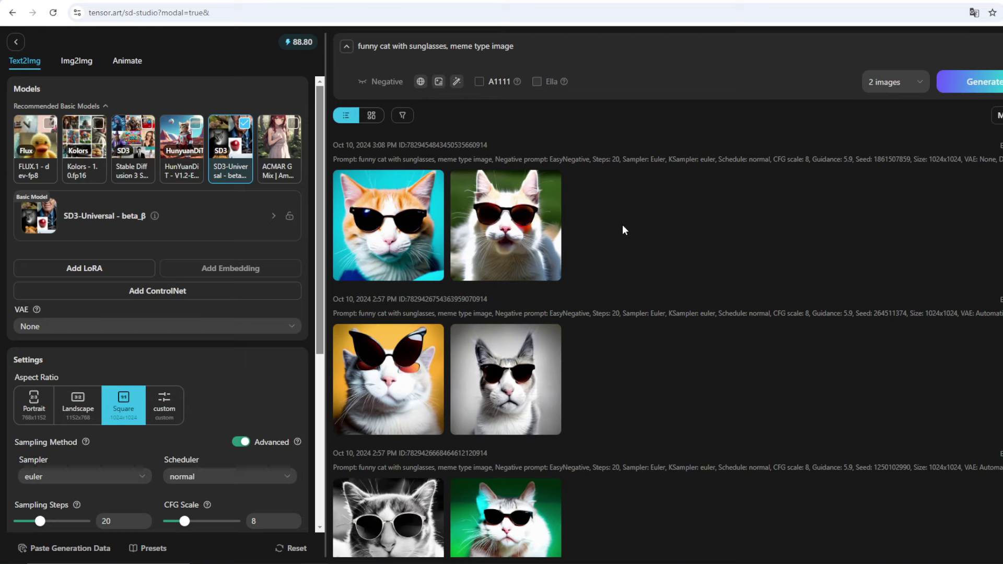
{"action": "left_click", "coordinate": [559, 227]}
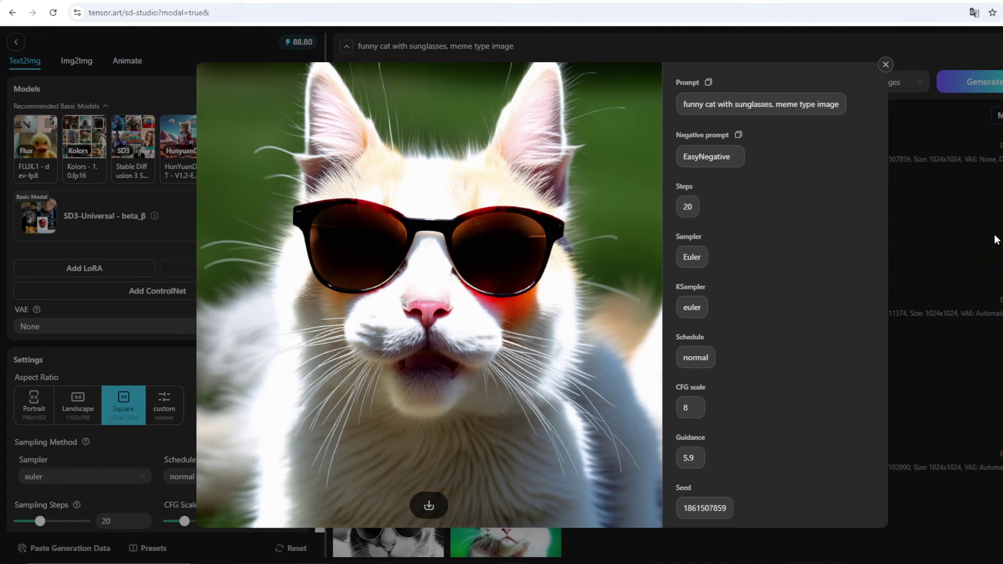
{"action": "left_click", "coordinate": [960, 212]}
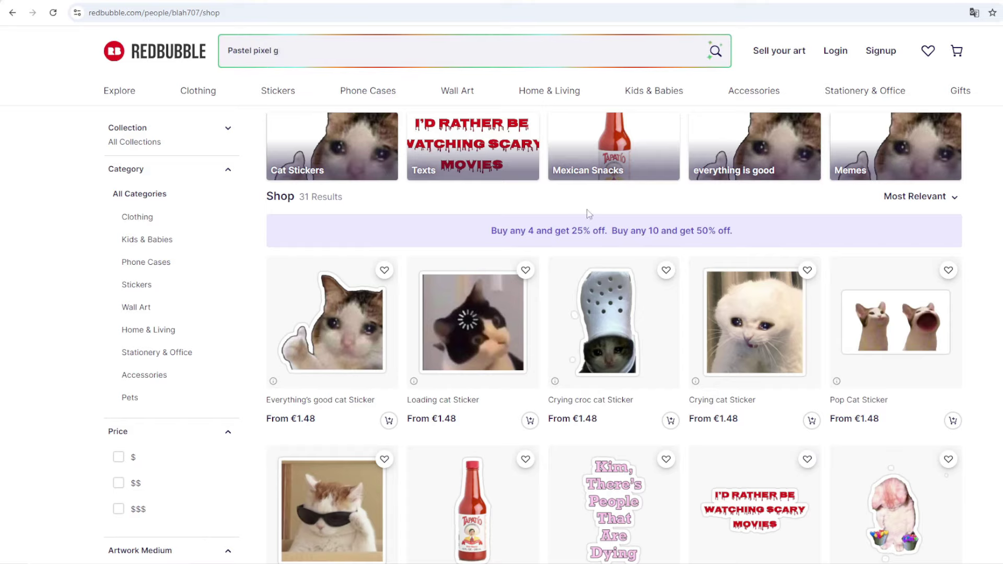
Step: Scroll down and back up the Redbubble cat-sticker shop page
{"action": "scroll", "coordinate": [871, 230], "scroll_direction": "down", "scroll_amount": 5}
{"action": "scroll", "coordinate": [992, 223], "scroll_direction": "down", "scroll_amount": 3}
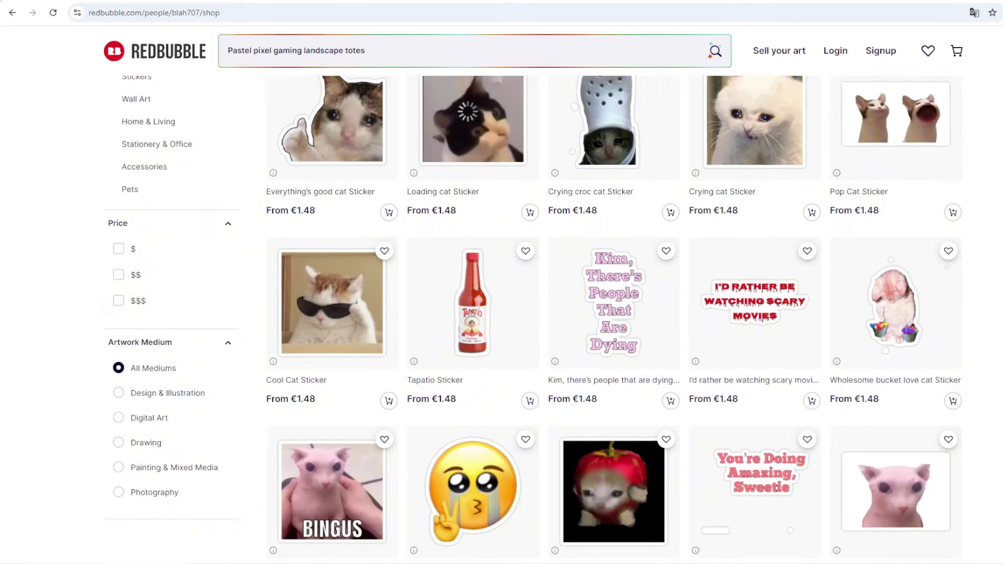
{"action": "scroll", "coordinate": [992, 224], "scroll_direction": "up", "scroll_amount": 4}
{"action": "scroll", "coordinate": [614, 313], "scroll_direction": "up", "scroll_amount": 3}
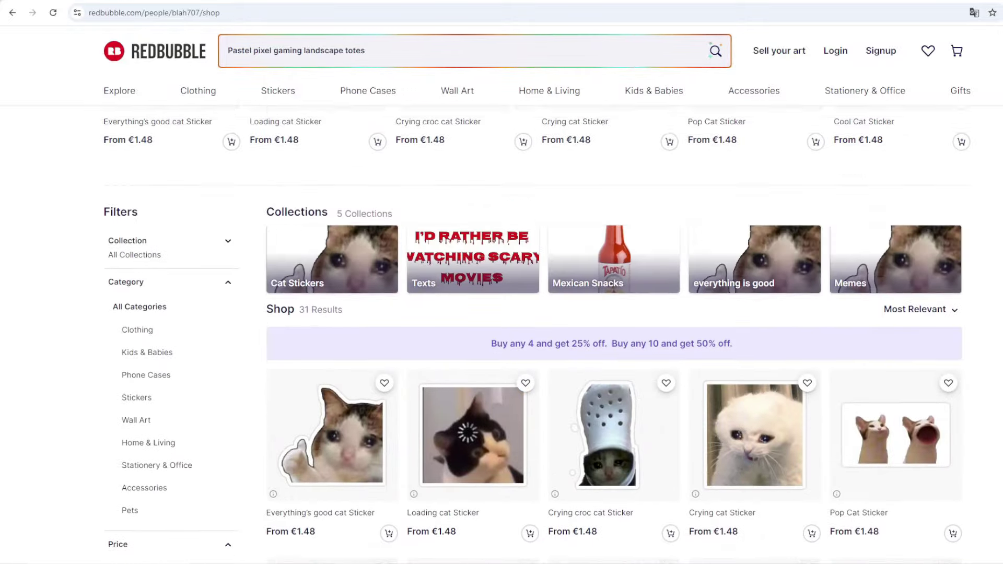